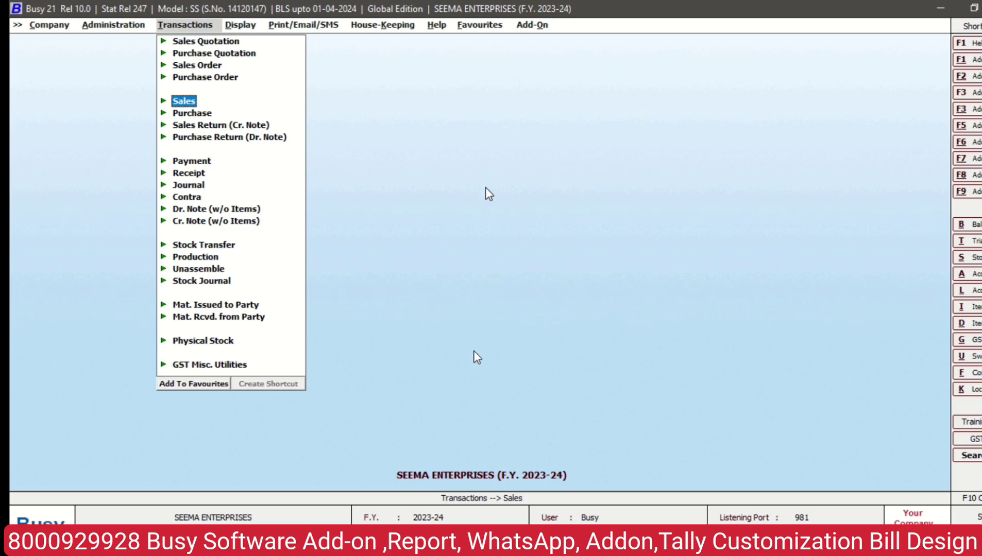
- Open the Main series sales voucher dated 02-01-2024 for modification
key("Return")
key("Down")
key("Return")
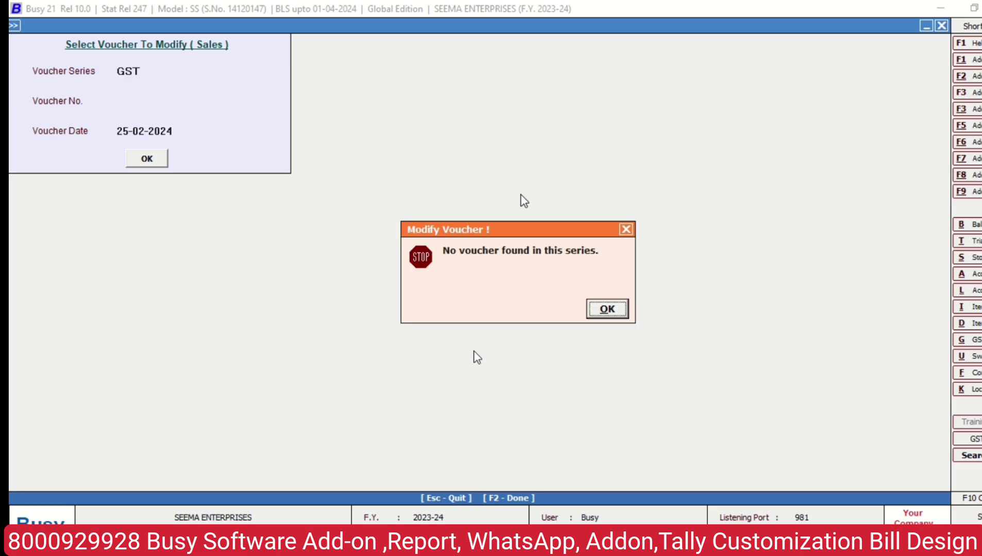
key("Return")
key("Return")
key("Return")
key("Return")
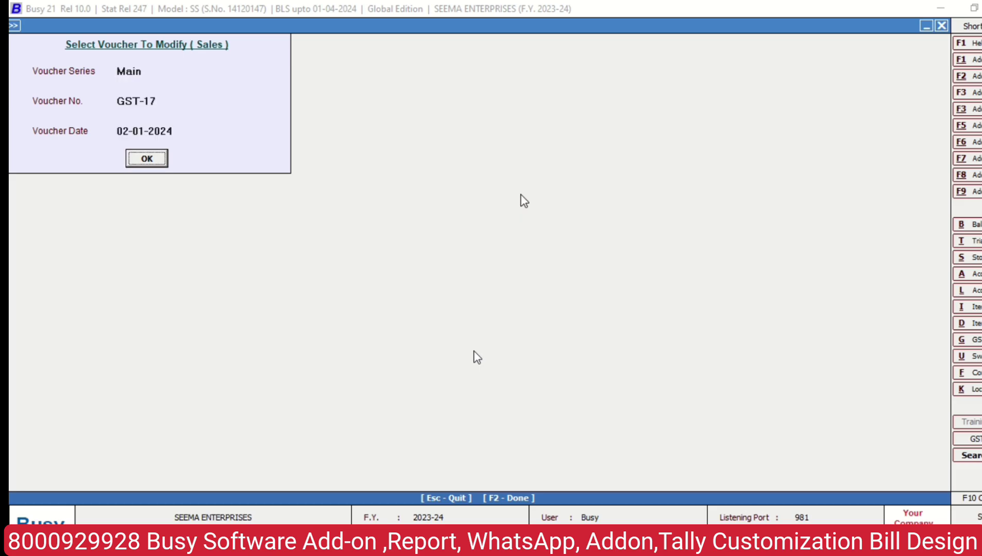
key("Return")
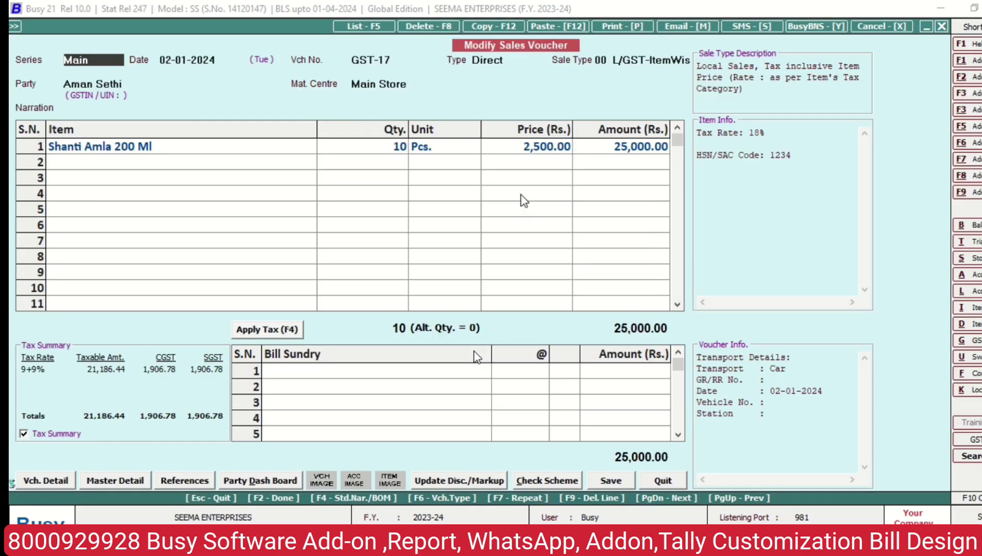
- Preview the sales voucher's invoice in the STANDARD print format with one copy, and close the preview
key("alt+p")
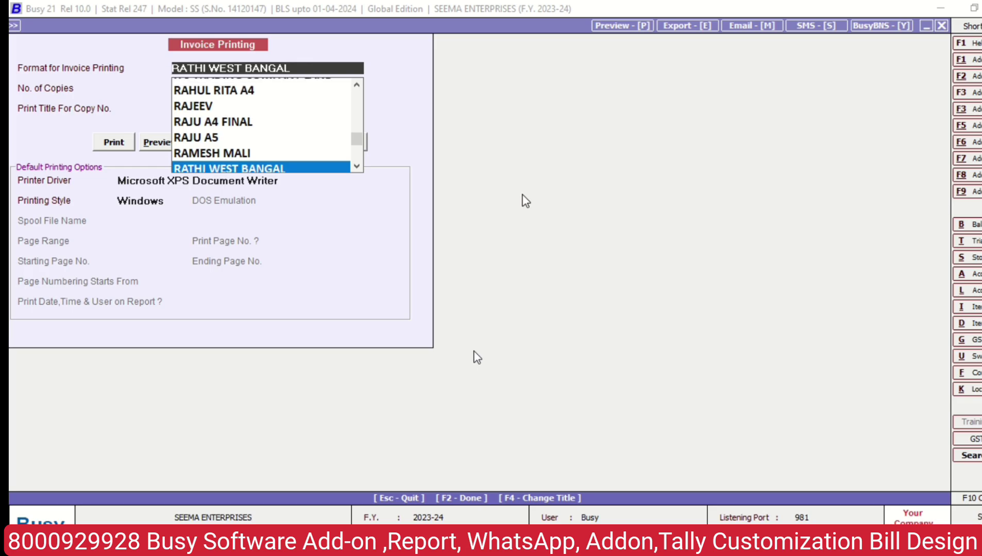
type("s")
key("Return")
key("Return")
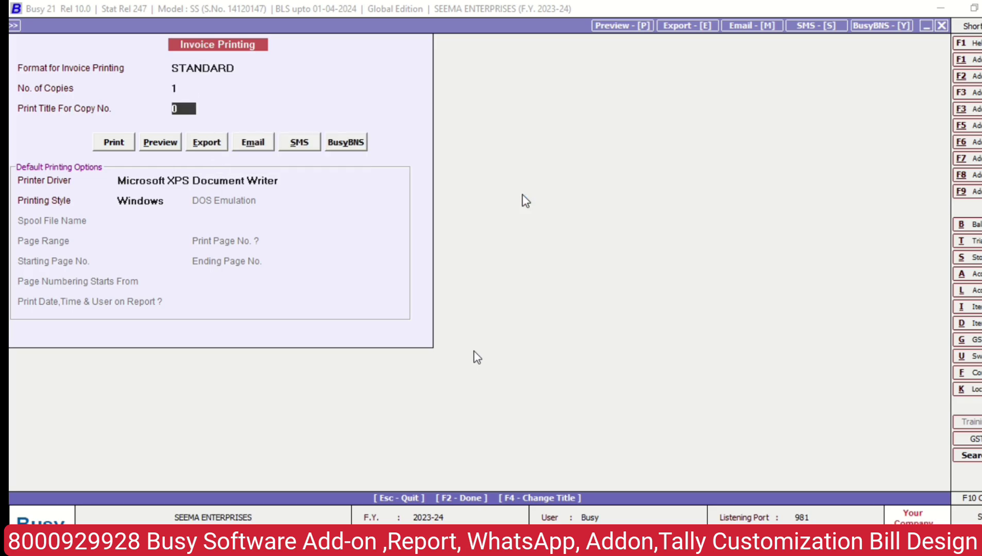
key("alt+p")
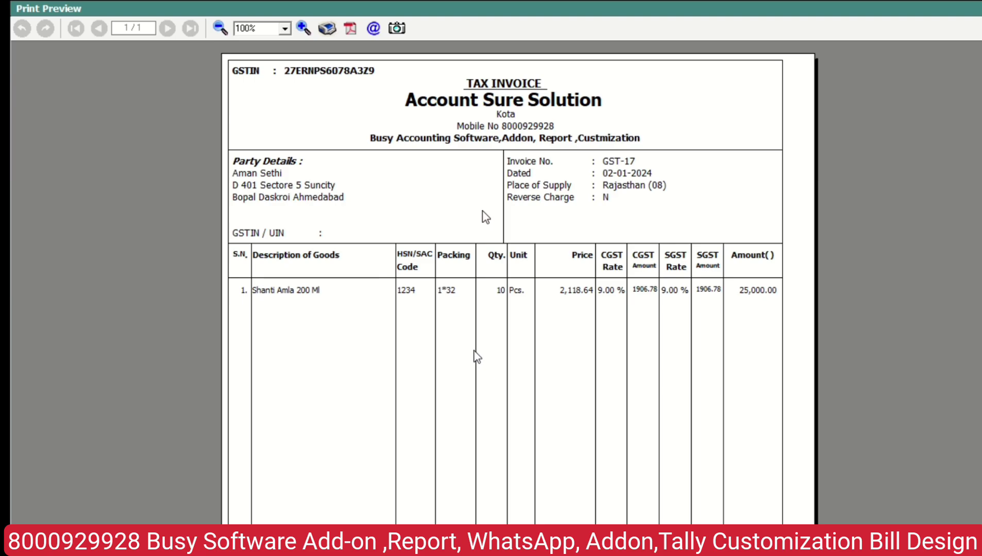
key("Escape")
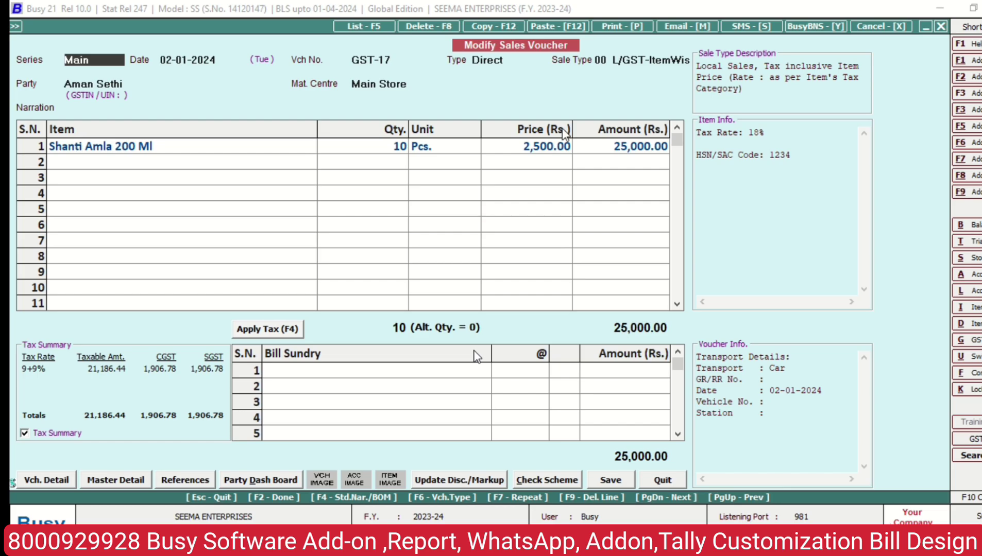
- Open the voucher configuration of the Main series under Sales
key("F10")
key("Down")
key("Down")
key("Down")
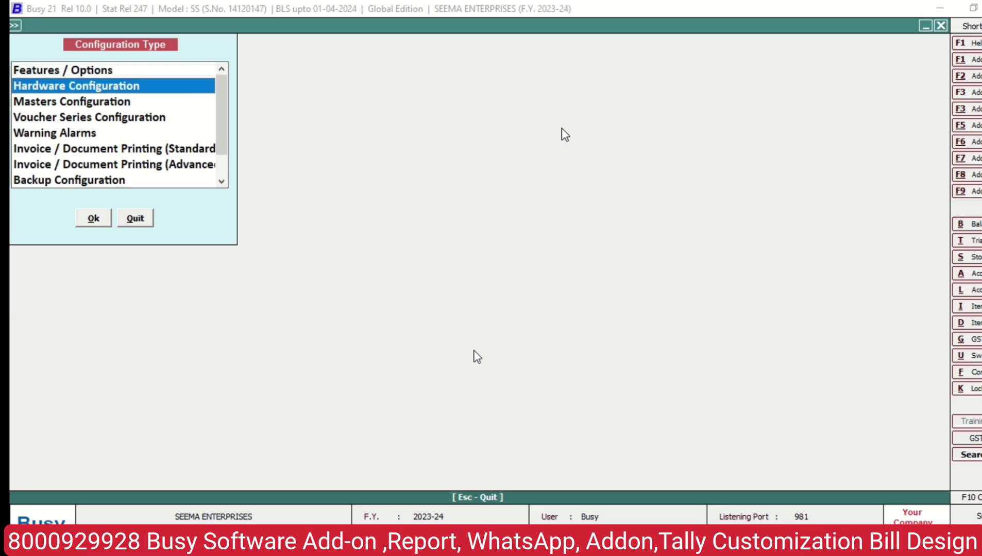
key("Return")
key("Down")
key("Down")
key("Down")
key("Down")
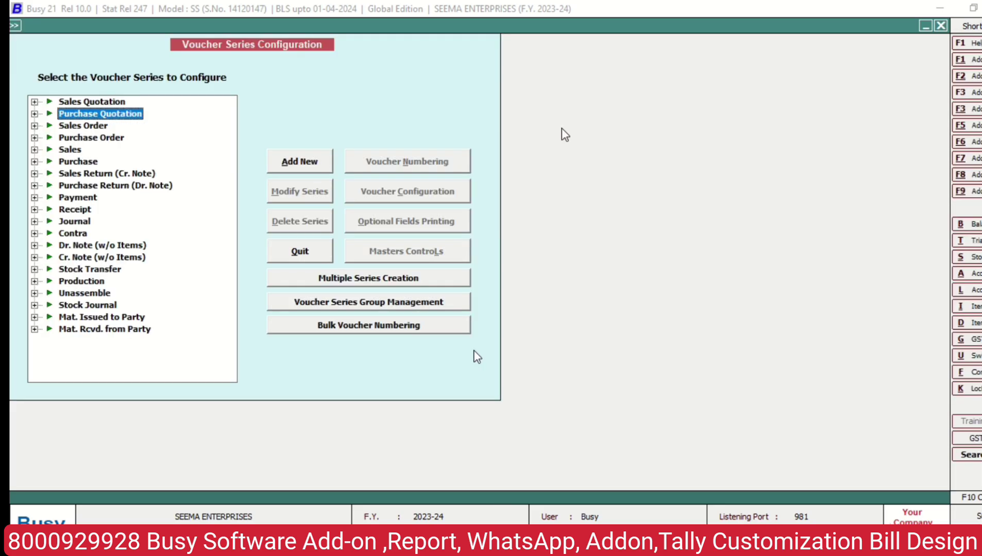
key("Right")
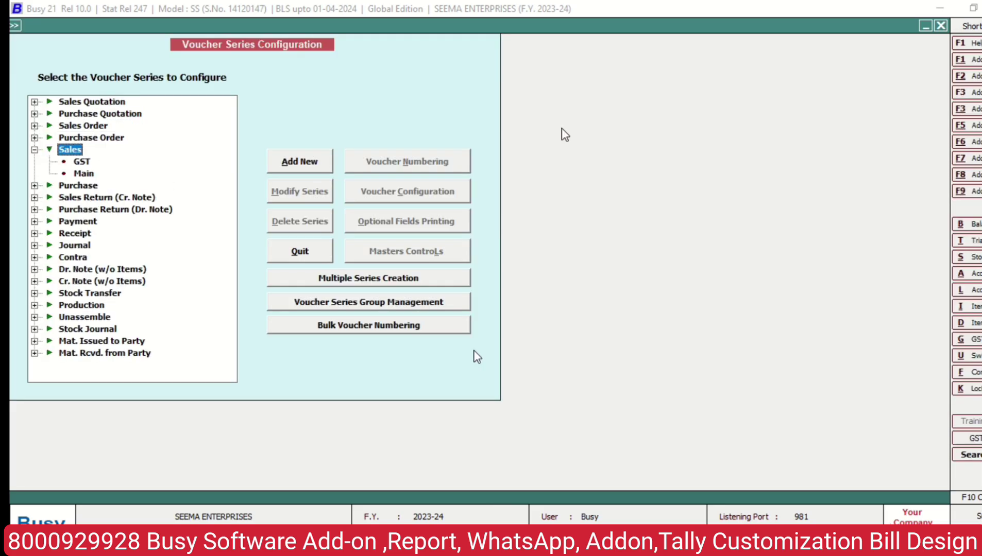
key("Down")
key("Down")
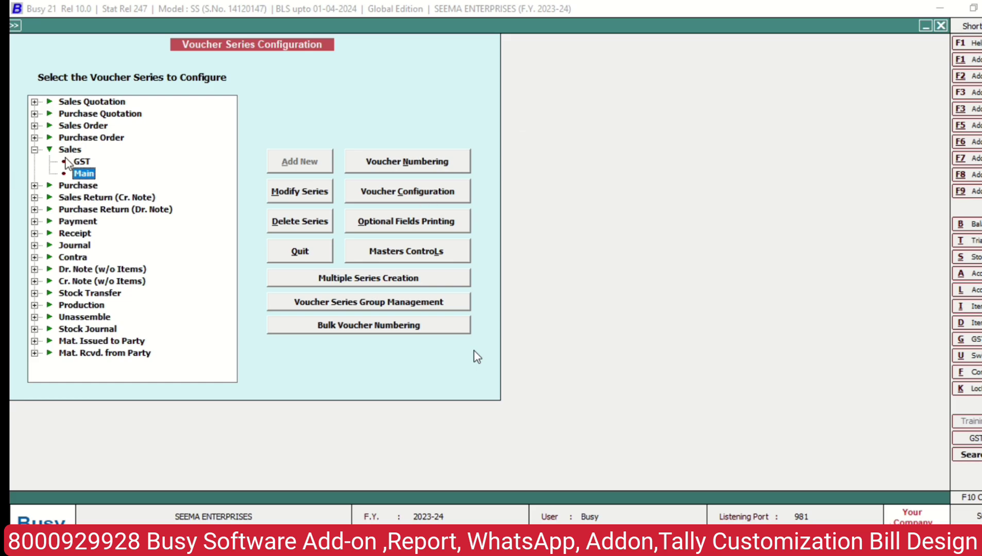
left_click(405, 193)
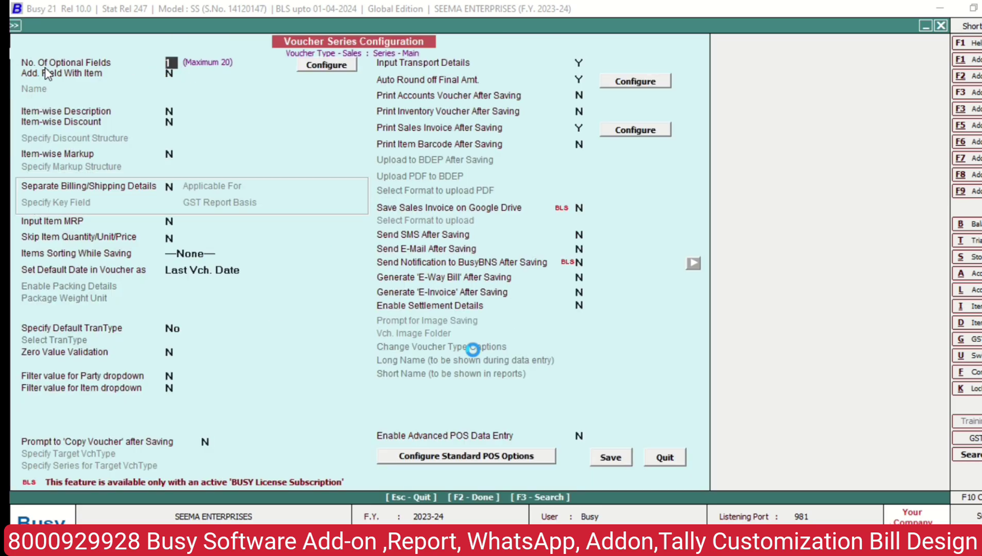
- Confirm optional field 1 as Bill Mode, type Text, with Maintain Master Database set to Y, and save the series configuration
left_click(324, 69)
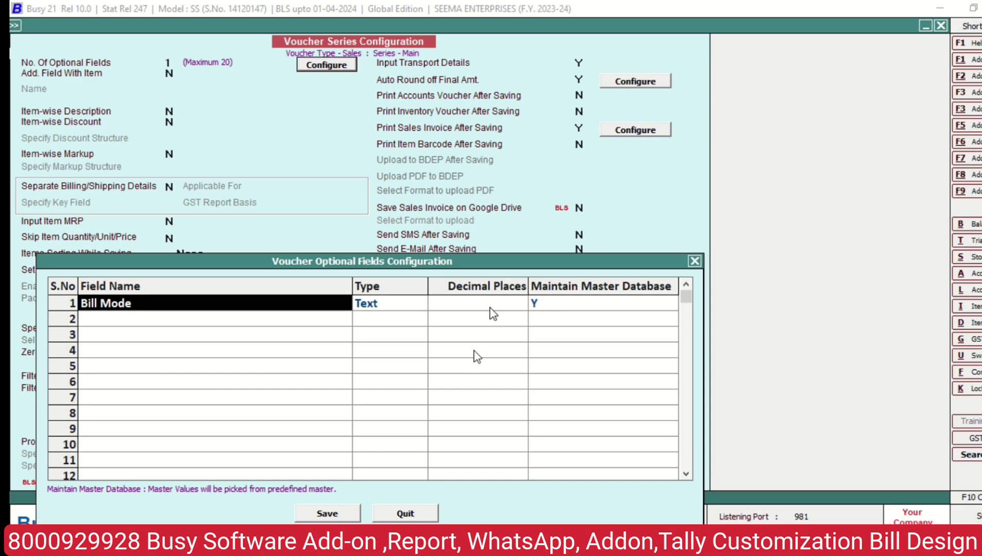
key("Return")
key("Return")
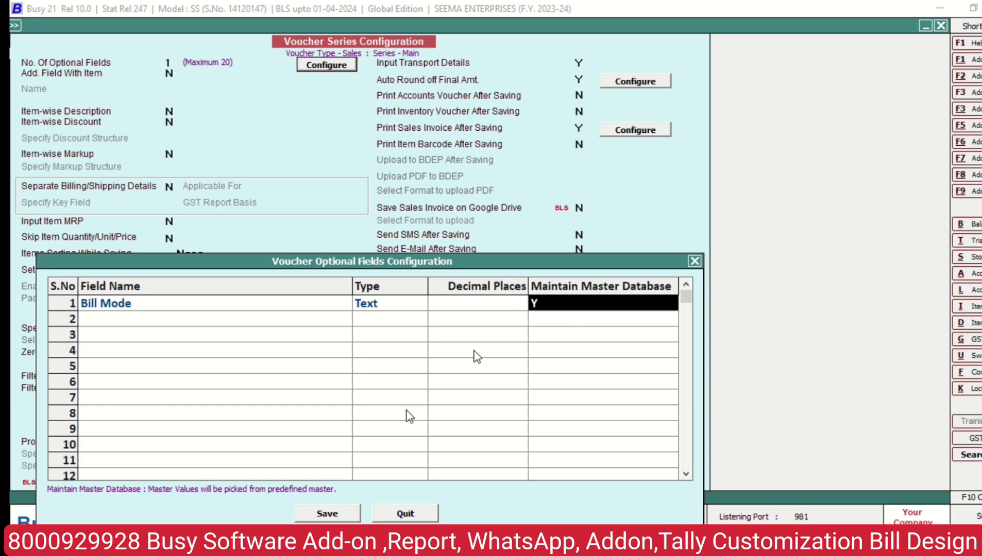
left_click(328, 515)
left_click(606, 457)
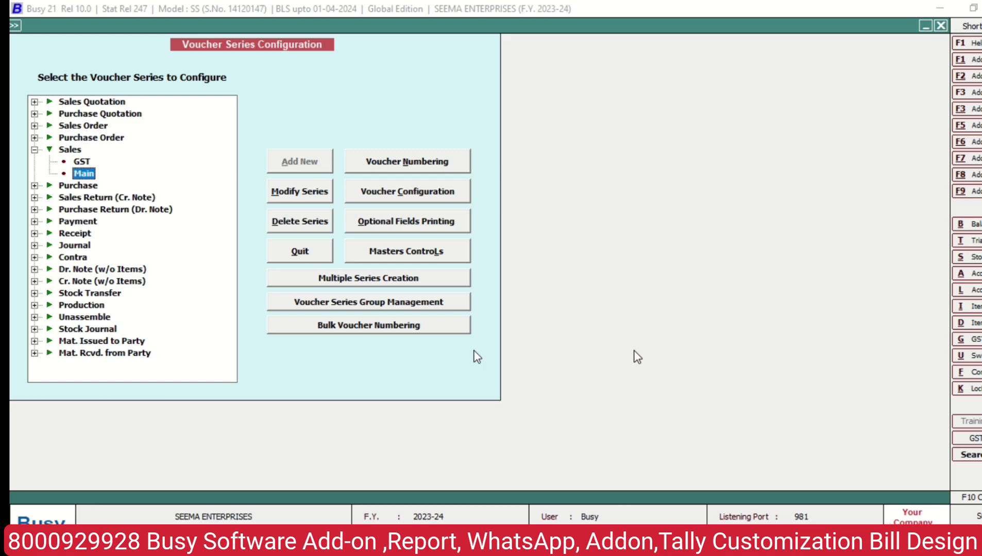
key("Escape")
key("Escape")
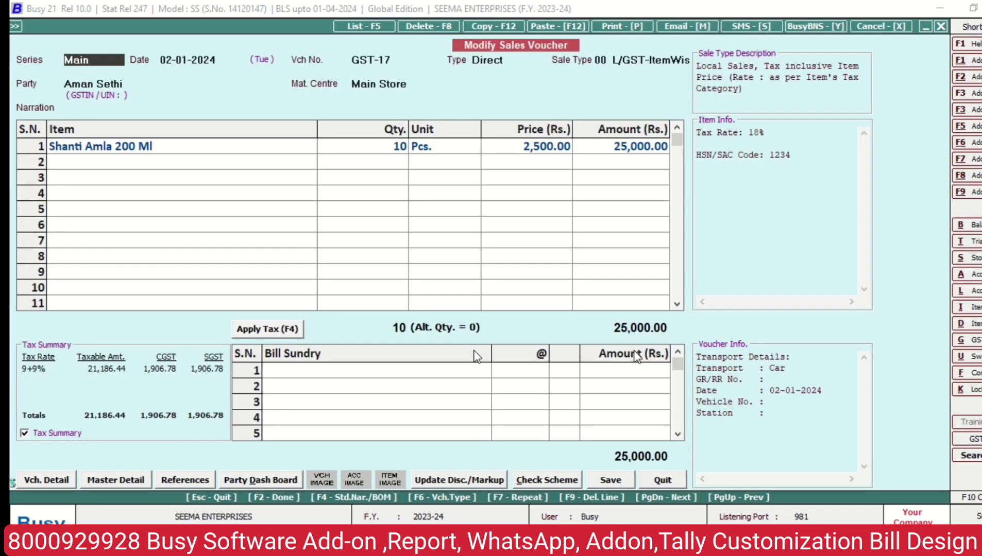
- Reopen the Main series sales voucher dated 02-01-2024 for modification
key("Escape")
key("Return")
key("Return")
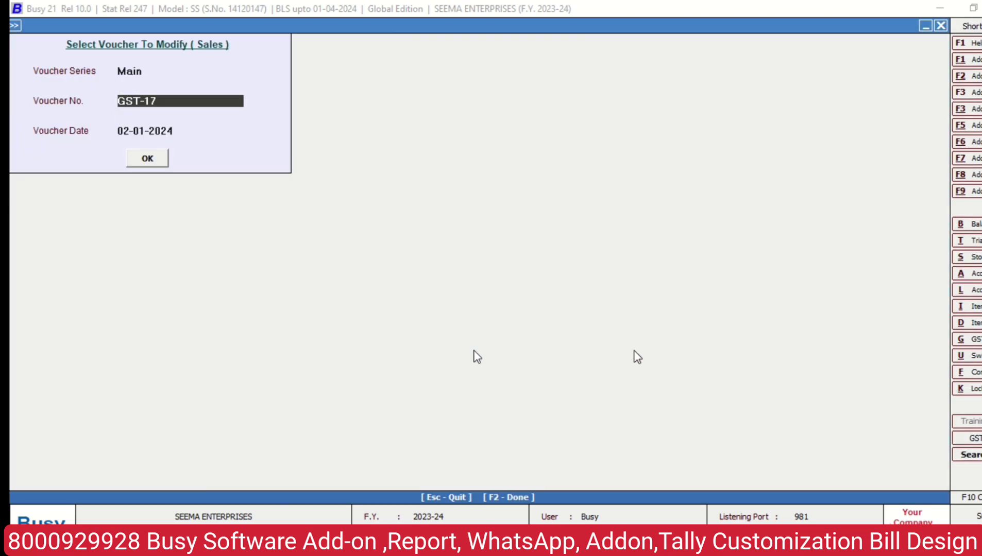
key("Return")
key("Return")
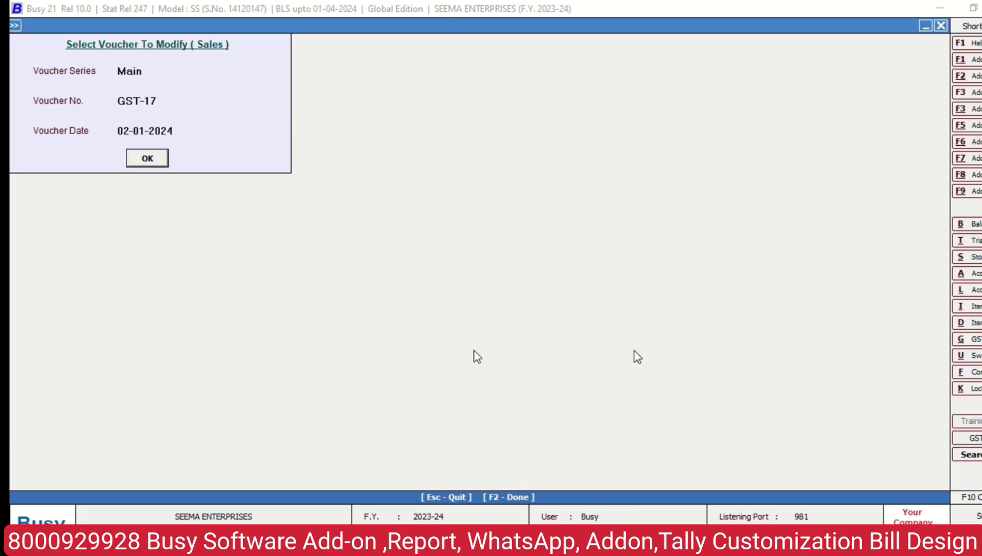
key("Return")
- Set the voucher's Bill Mode optional field to CREDIT
key("Return")
key("Return")
key("Return")
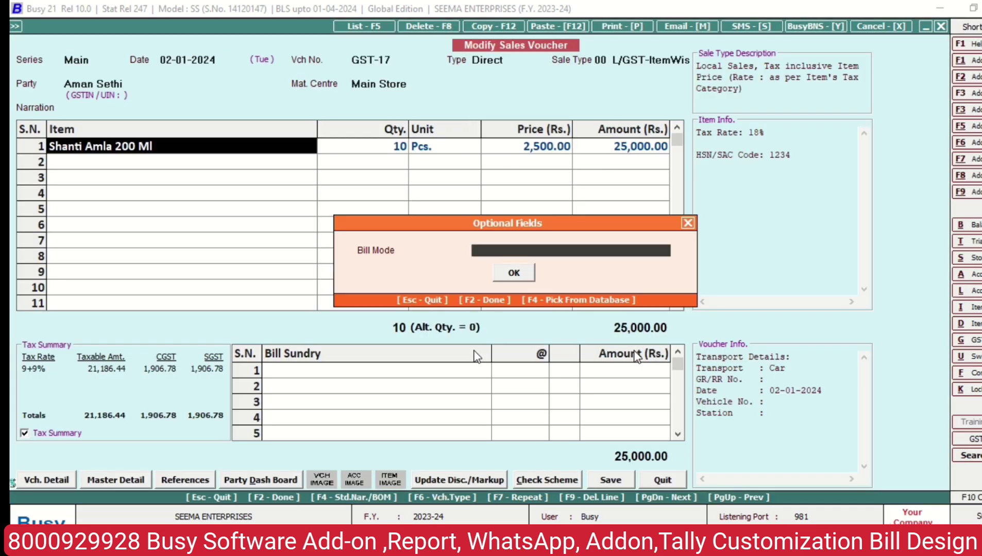
type("c")
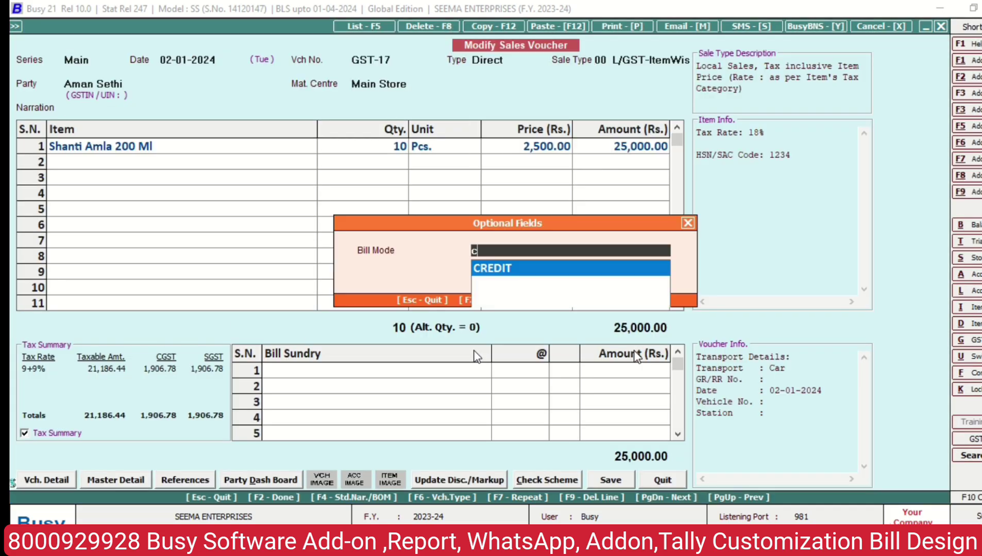
key("BackSpace")
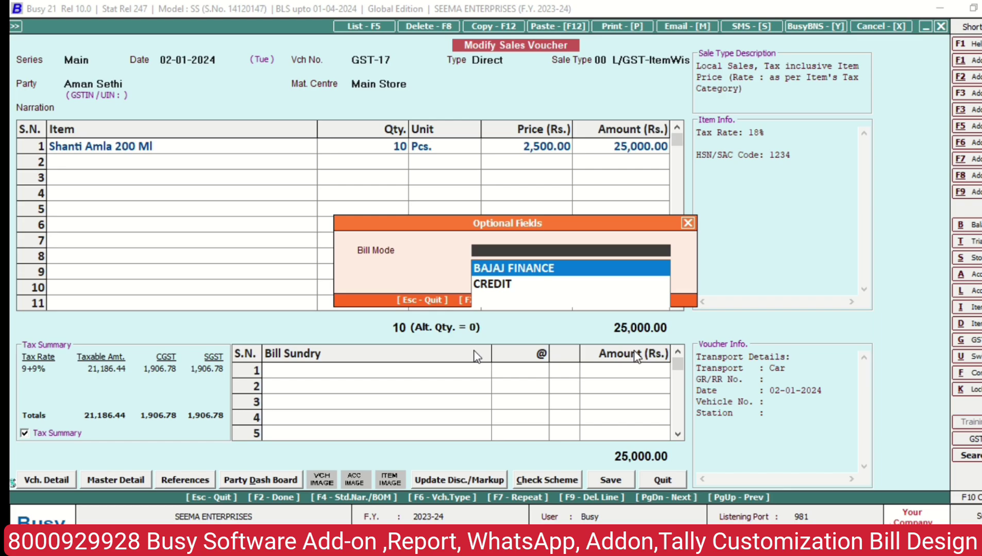
type("cred")
key("Return")
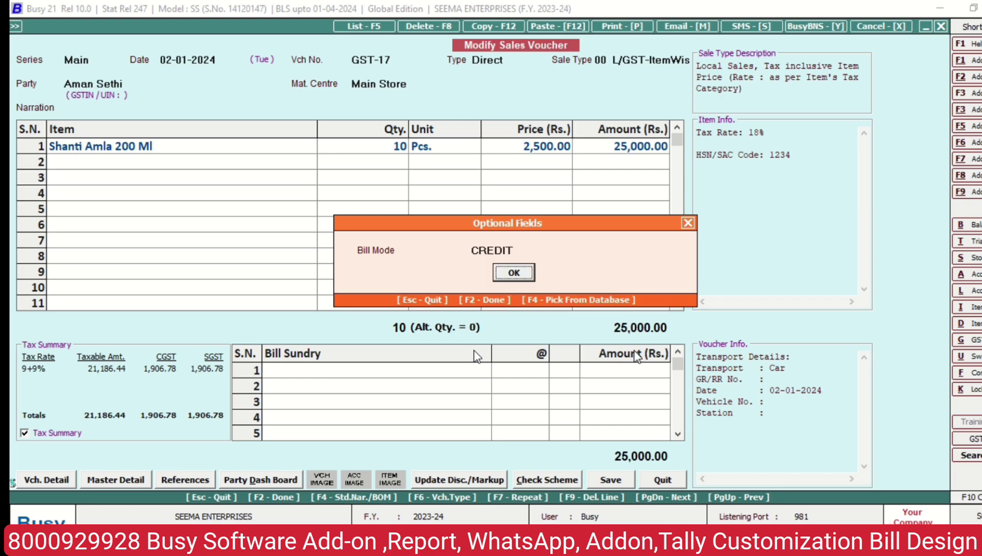
key("Return")
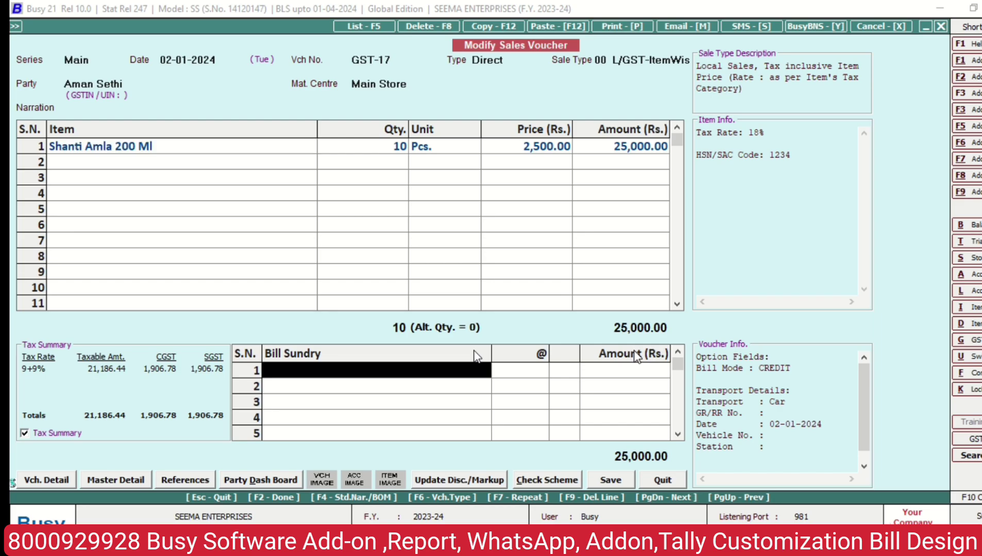
- Leave the salesman unspecified and allocate the full Rs. 25,000.00 debit to a new bill reference due 02-01-2024
key("Return")
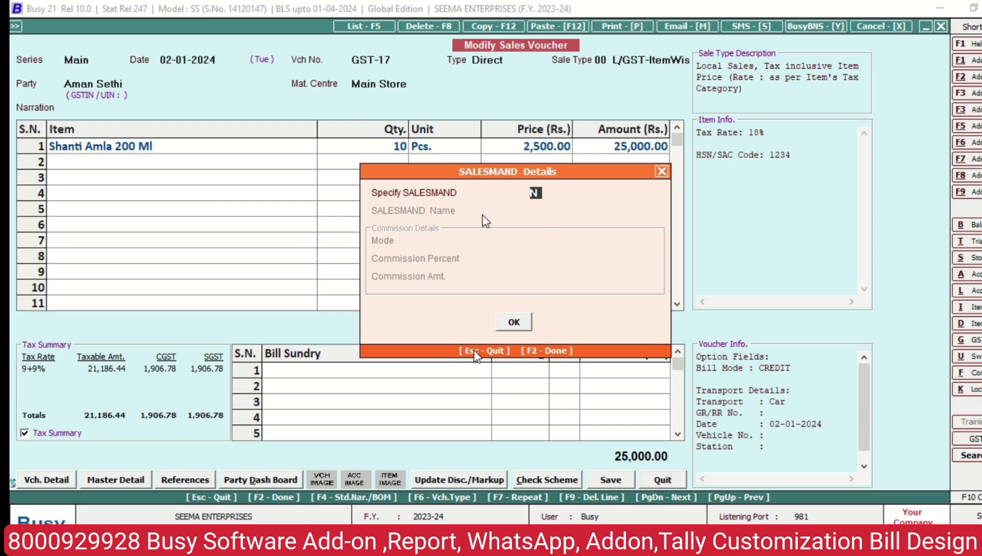
left_click(514, 322)
key("Return")
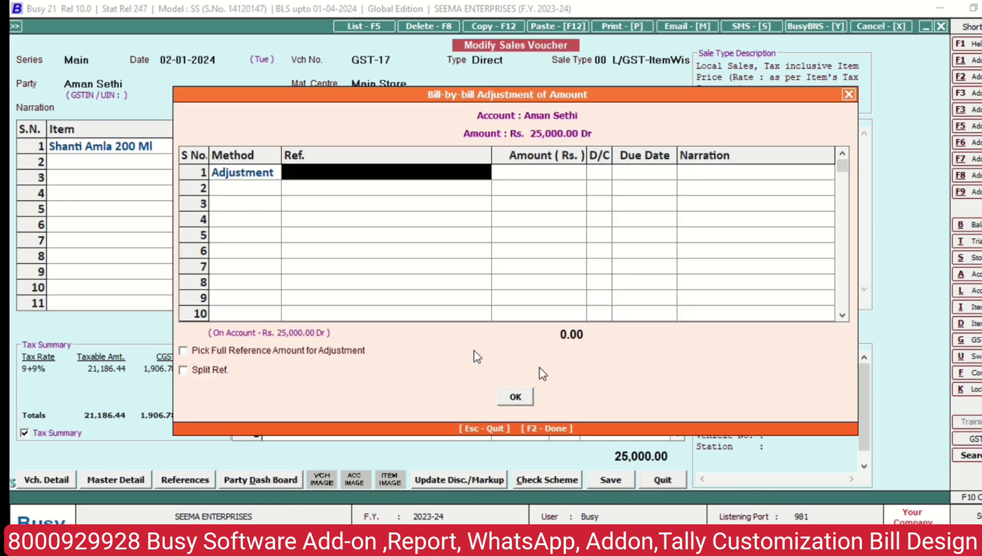
key("Down")
key("Return")
key("Return")
key("Return")
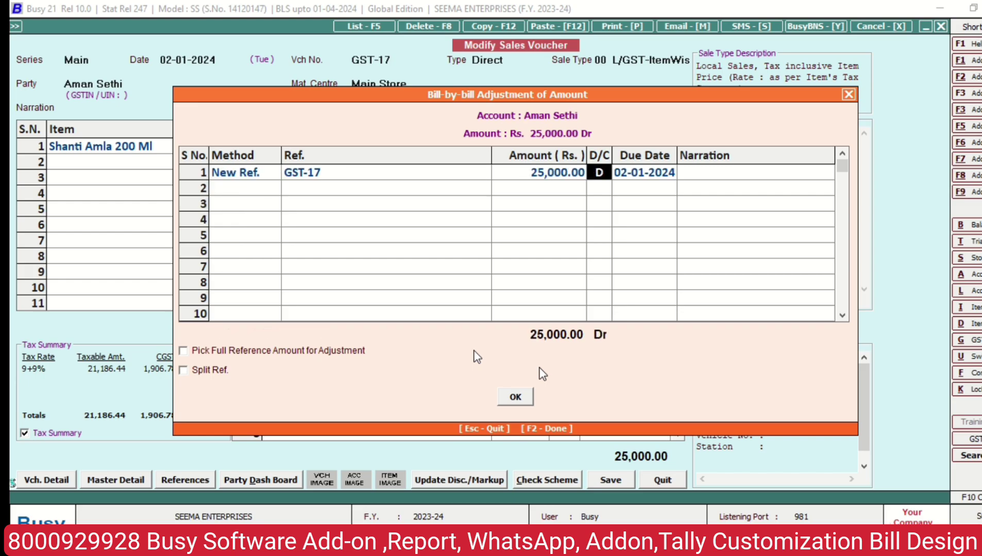
key("Return")
key("Return")
key("Return")
key("Return")
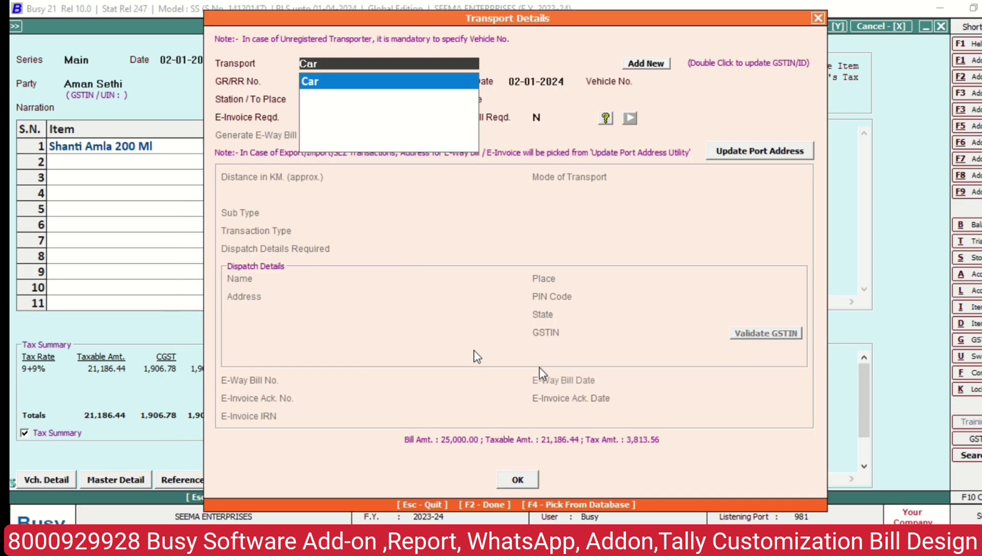
- Accept the transport details with Car as transport and save the sales voucher
key("F2")
key("Return")
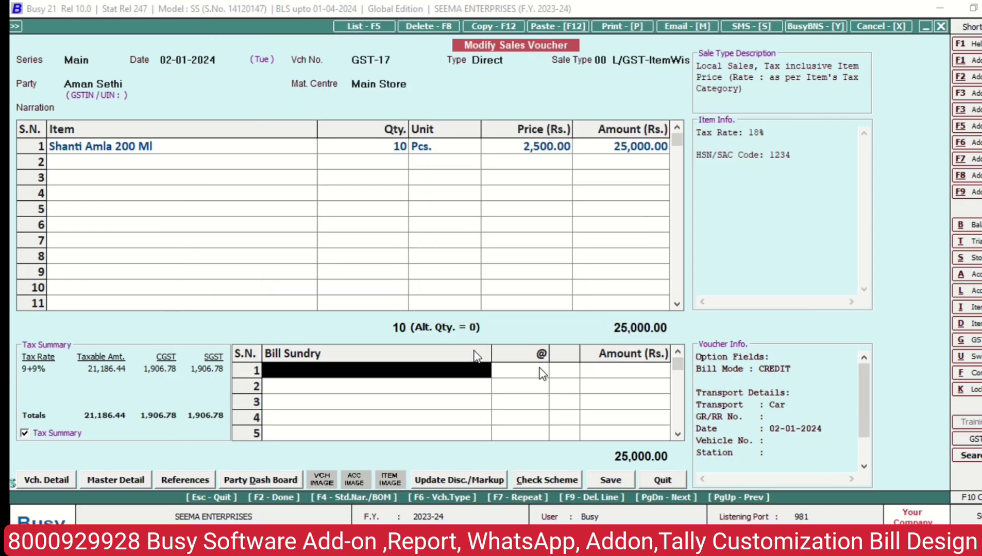
key("Return")
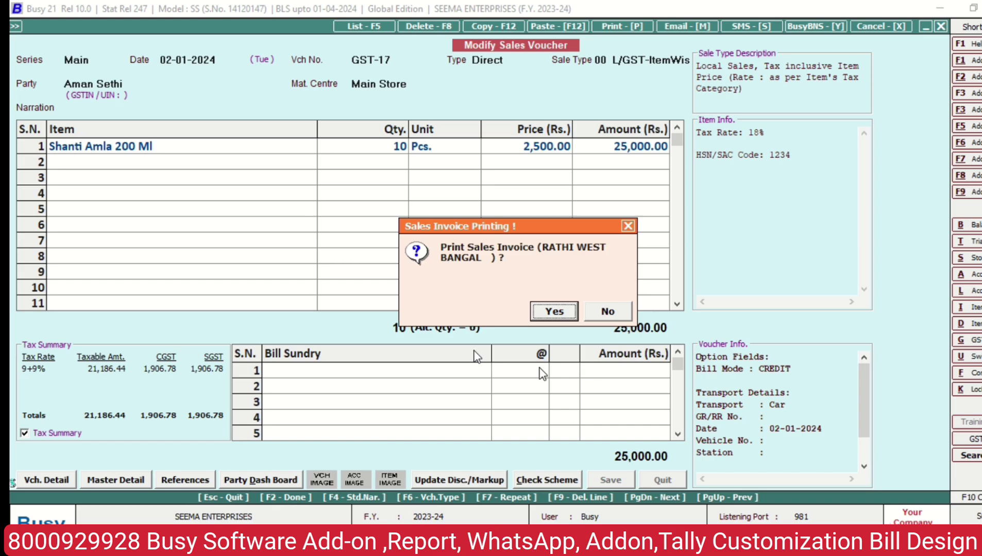
- Open the standard invoice printing configuration for sales invoices
key("Escape")
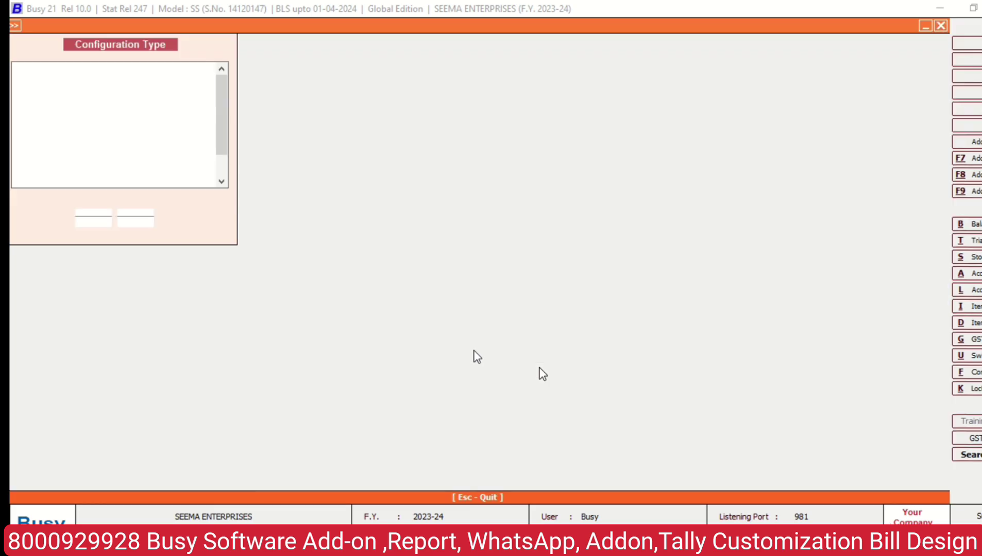
key("Down")
key("Down")
key("Down")
key("Down")
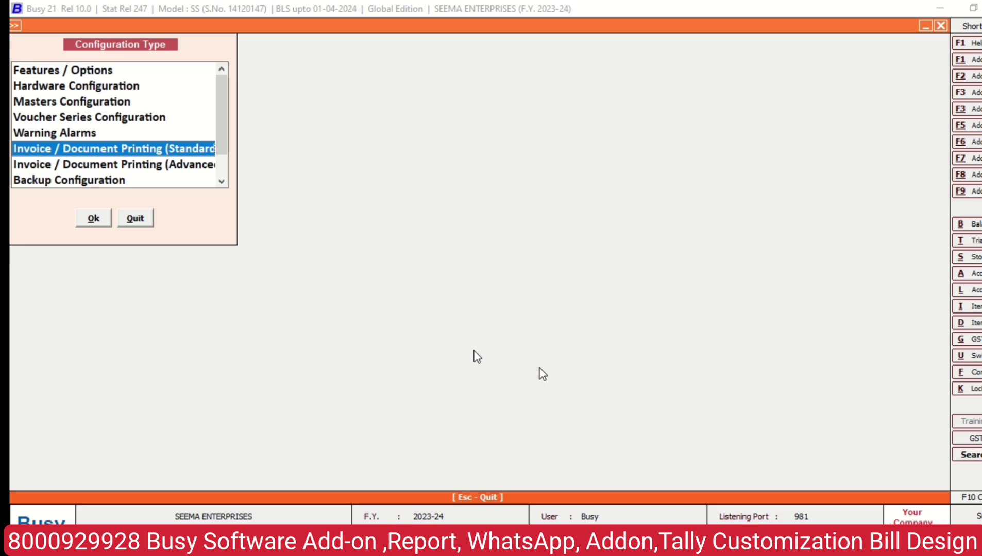
key("Return")
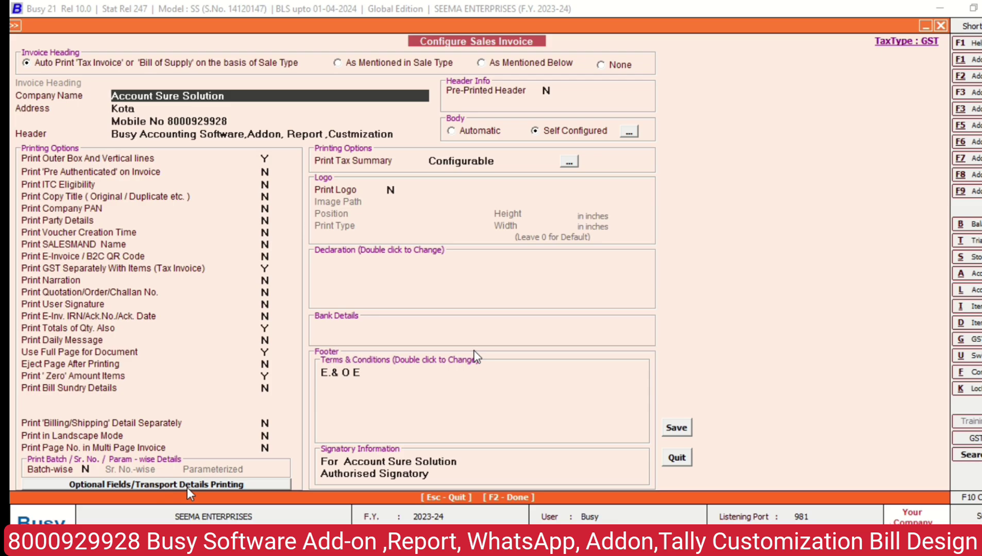
- Enable printing of Optional Field 1 in documents and save the sales invoice configuration
left_click(131, 487)
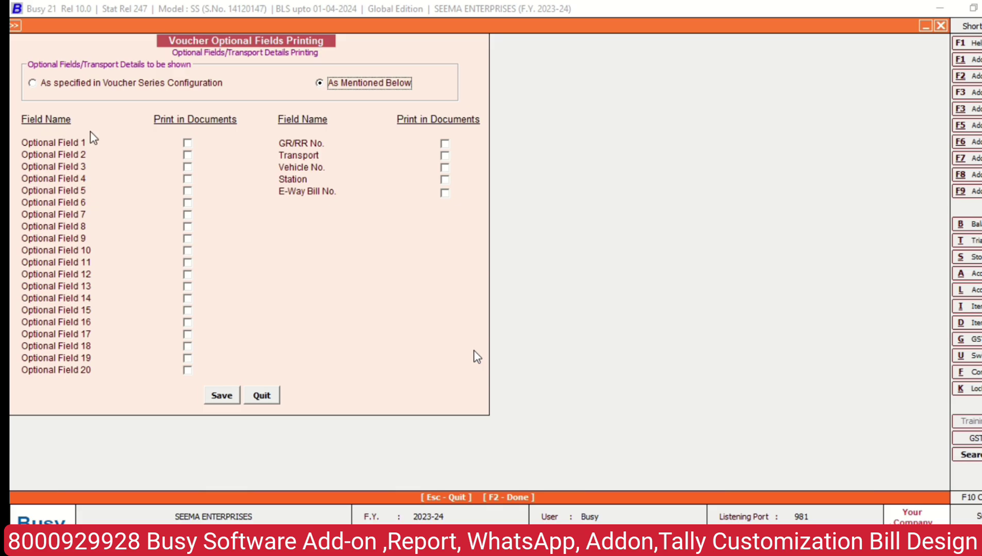
left_click(187, 143)
left_click(230, 398)
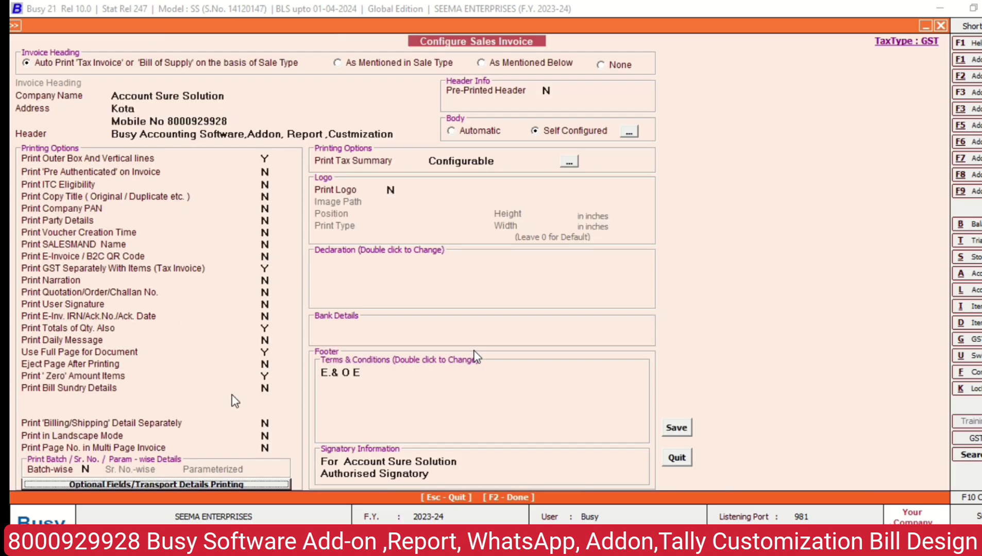
left_click(677, 428)
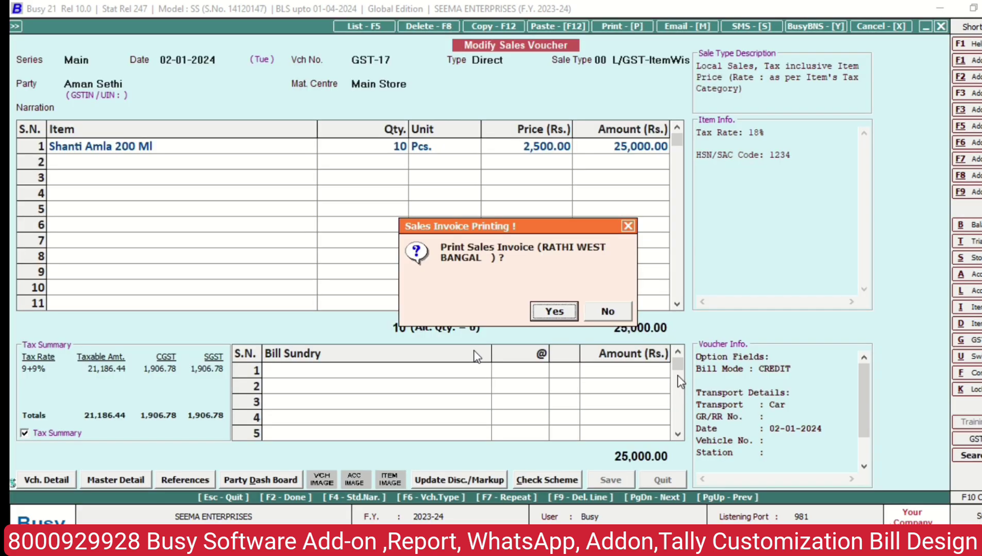
- Decline printing the sales invoice and reopen Main series sales voucher GST-17 for modification
key("n")
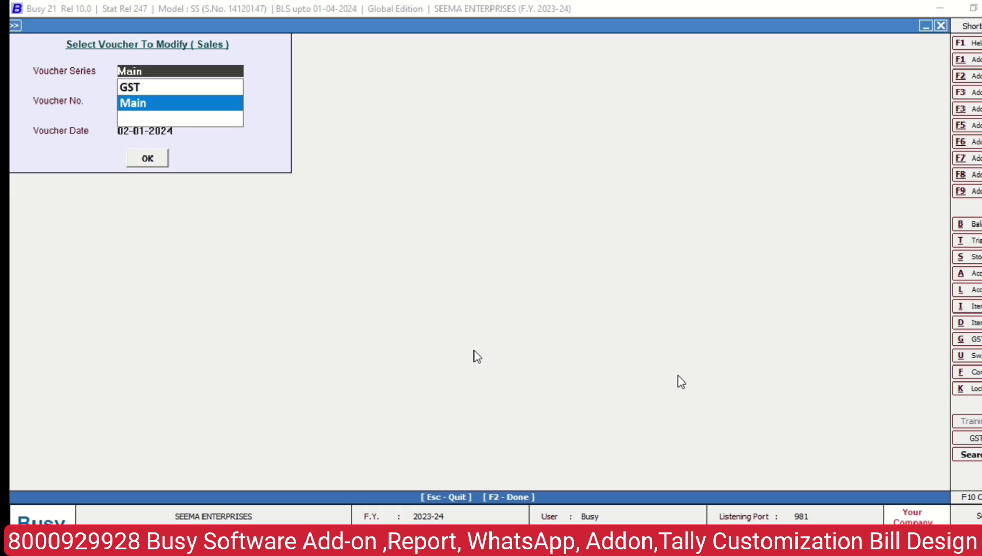
key("Return")
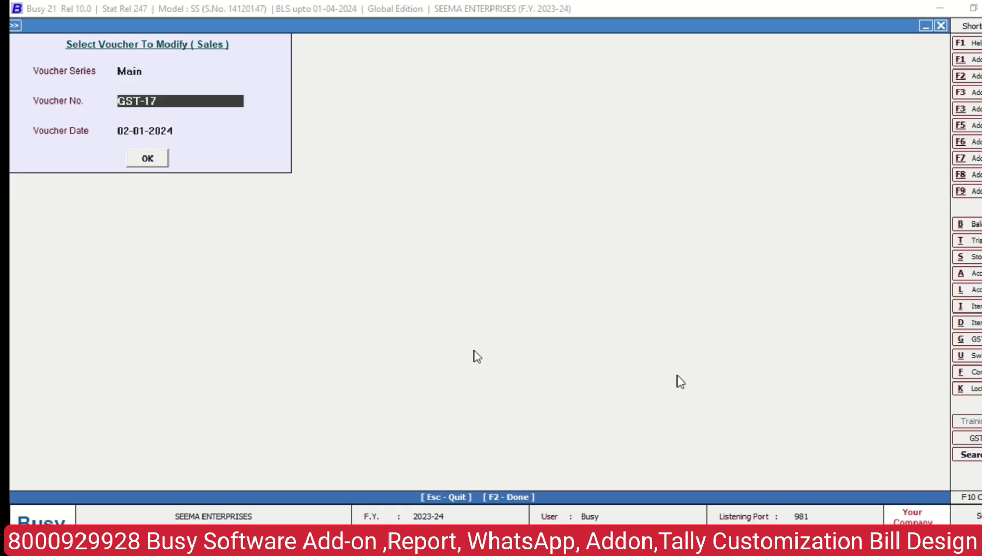
key("Return")
key("Return")
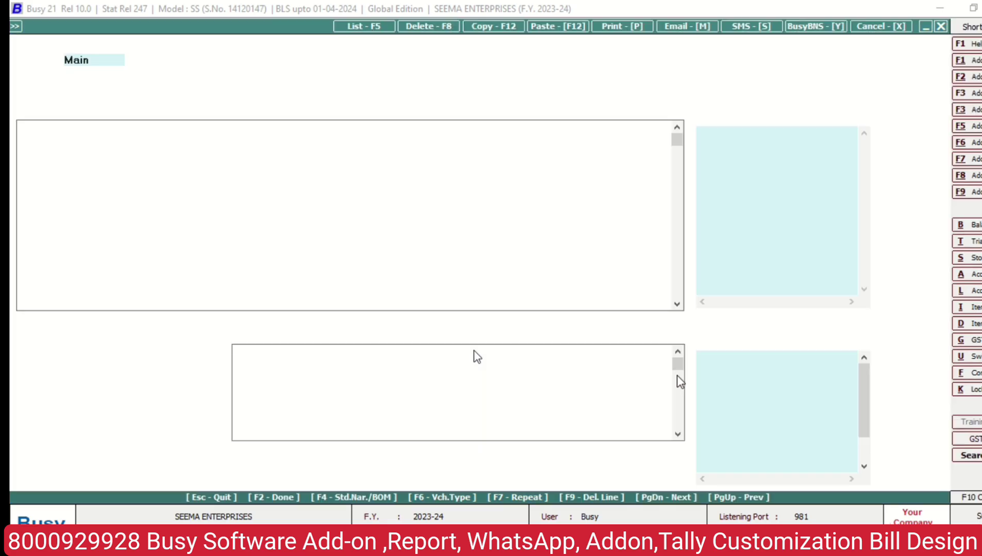
- Preview the voucher's invoice in the STANDARD format, check the Bill Mode line, and close the preview
key("alt+p")
key("Return")
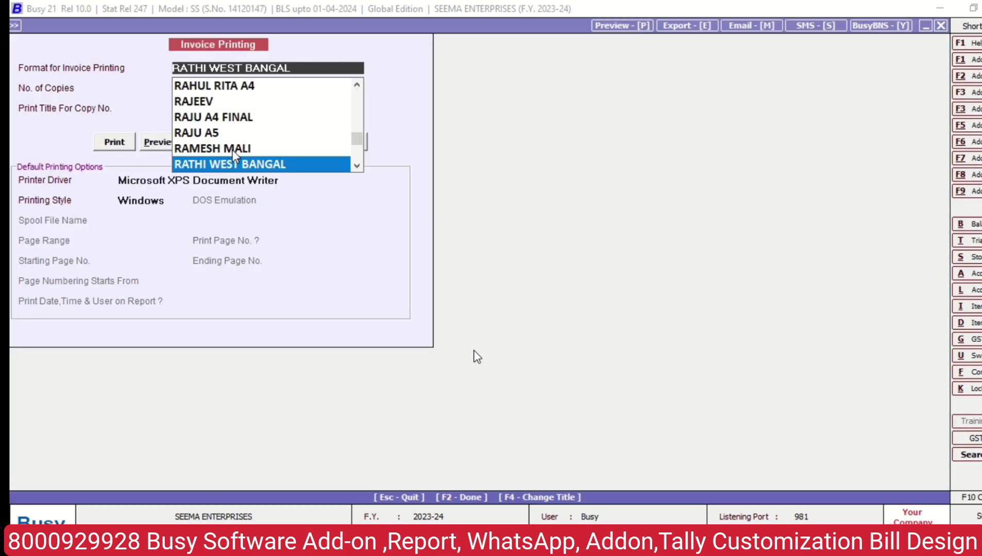
type("st")
key("Return")
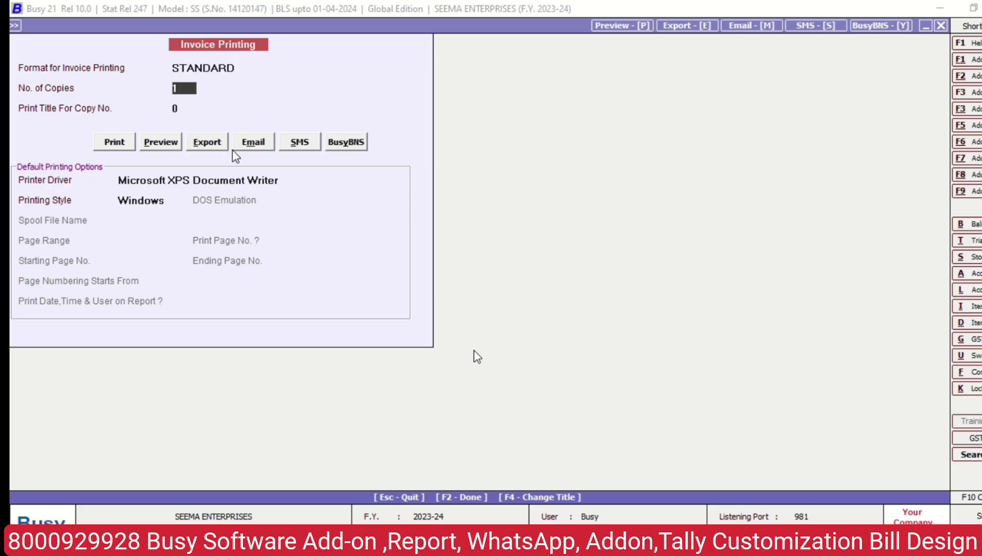
left_click(154, 143)
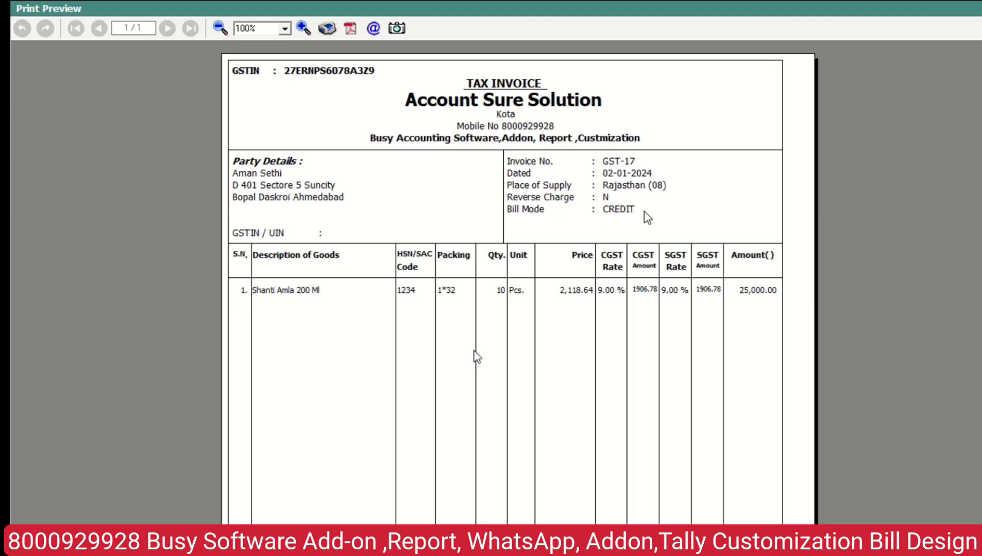
key("Escape")
- Keep the voucher's header details with type Direct and open its optional fields
key("Return")
key("Return")
key("Return")
key("Return")
key("Return")
key("Return")
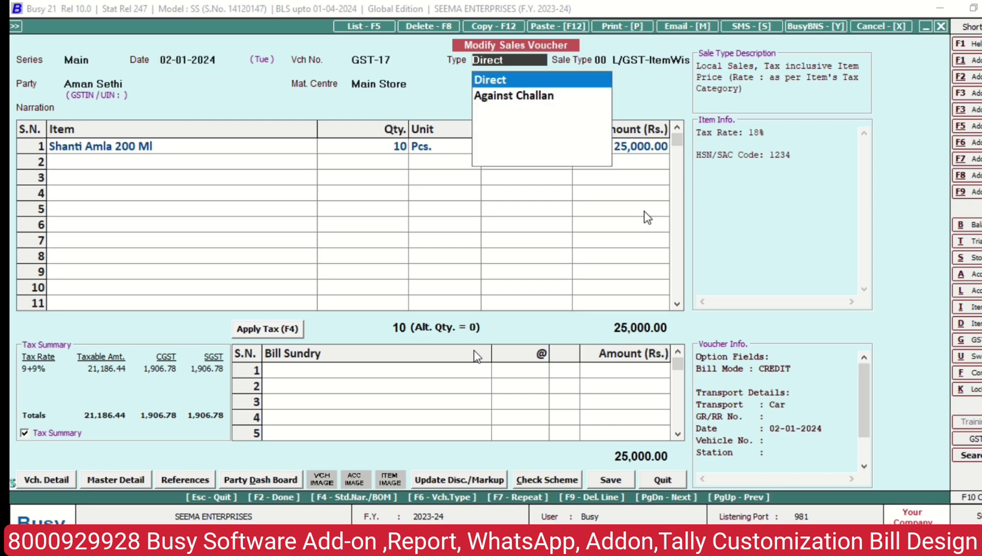
key("Return")
key("F2")
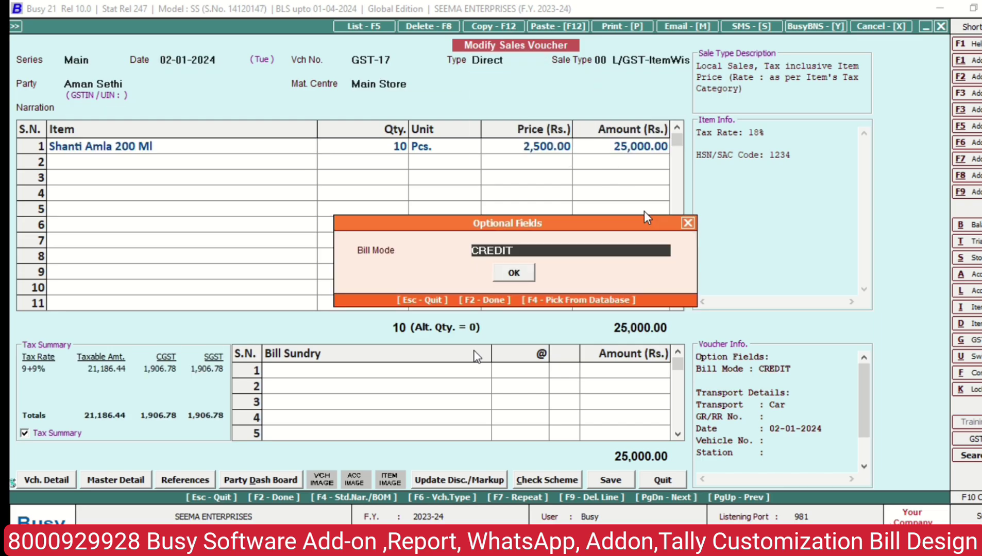
- Create a new Bill Mode entry named cash and apply it to the voucher's optional field
type("c")
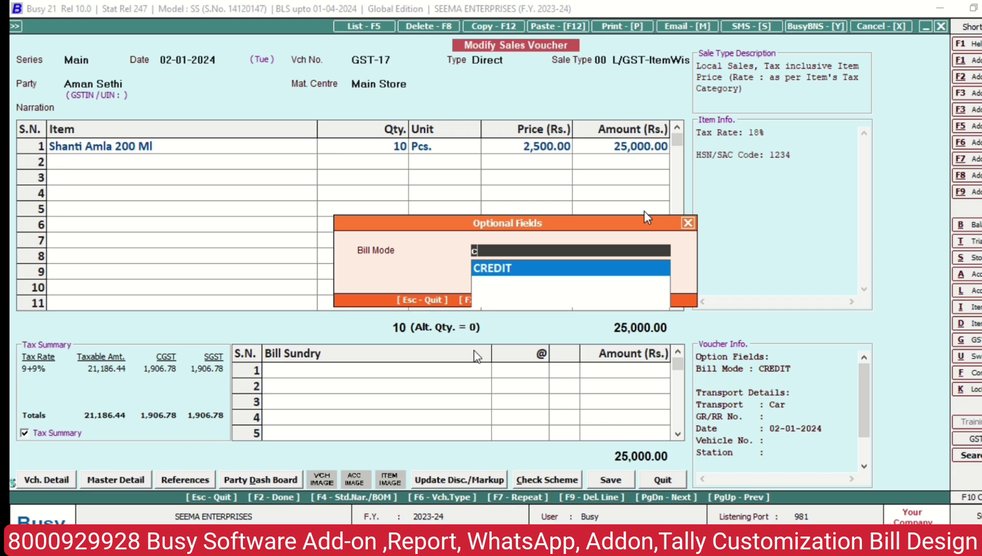
key("F3")
type("cash")
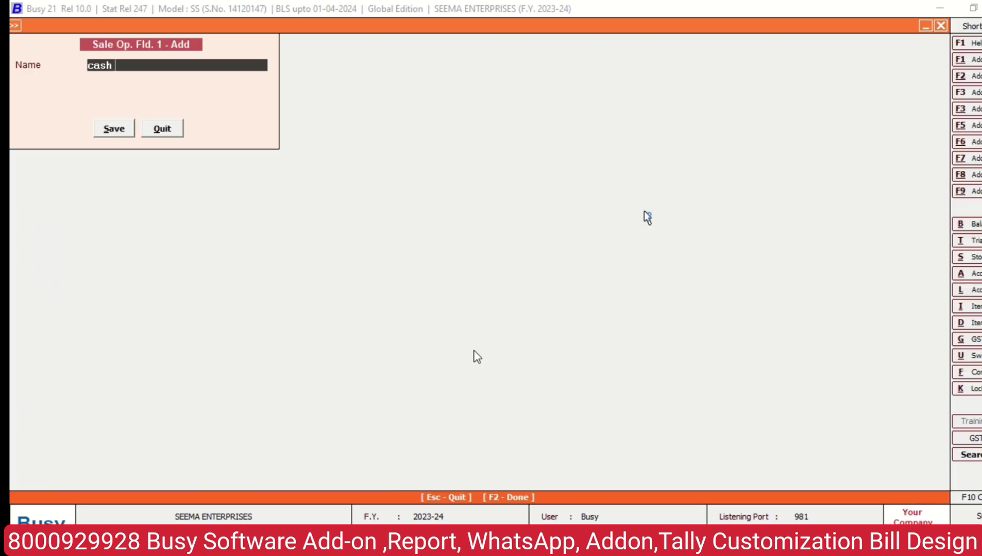
key("Return")
key("Return")
key("Return")
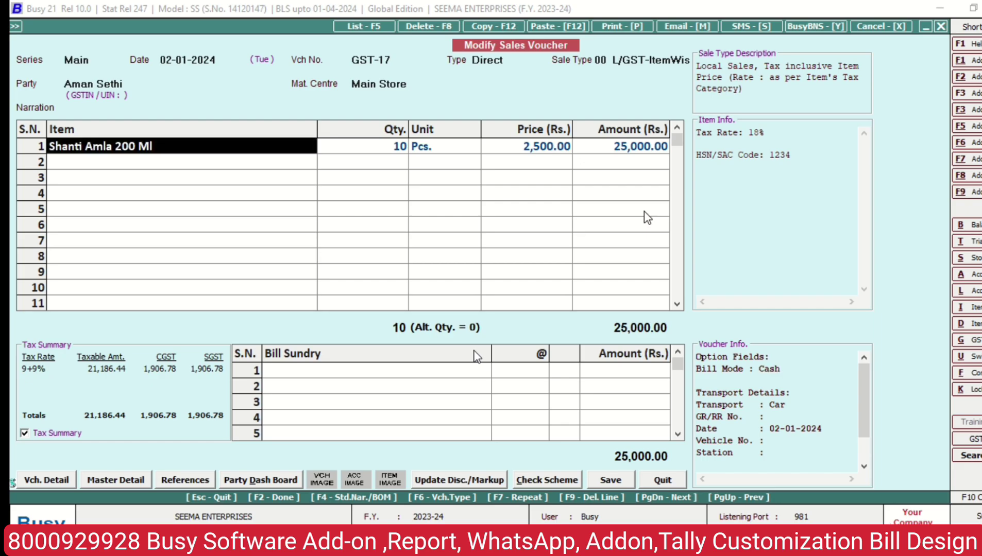
- Preview the invoice in the STANDARD format again to check the Bill Mode line with the cash entry
key("Return")
key("Return")
key("Return")
key("alt+p")
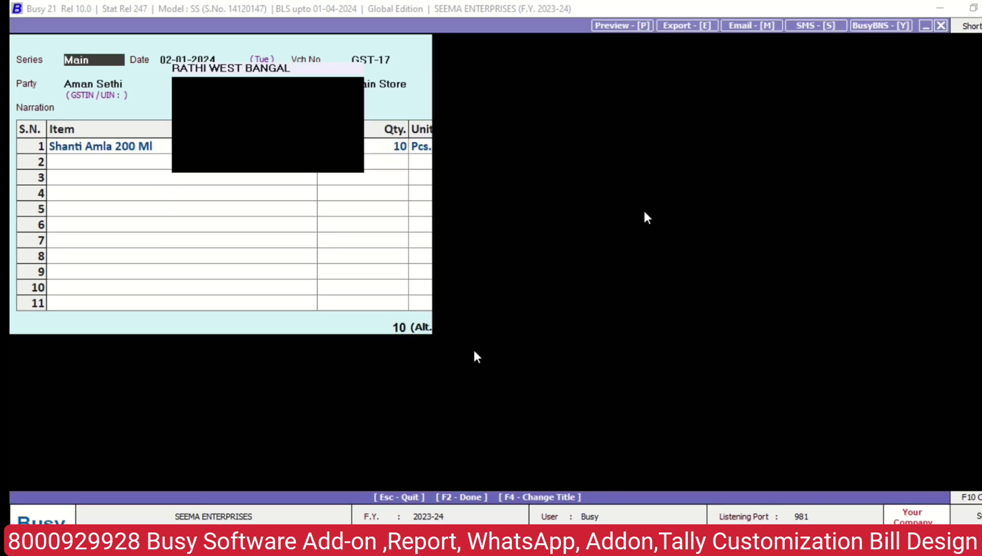
type("st")
key("Return")
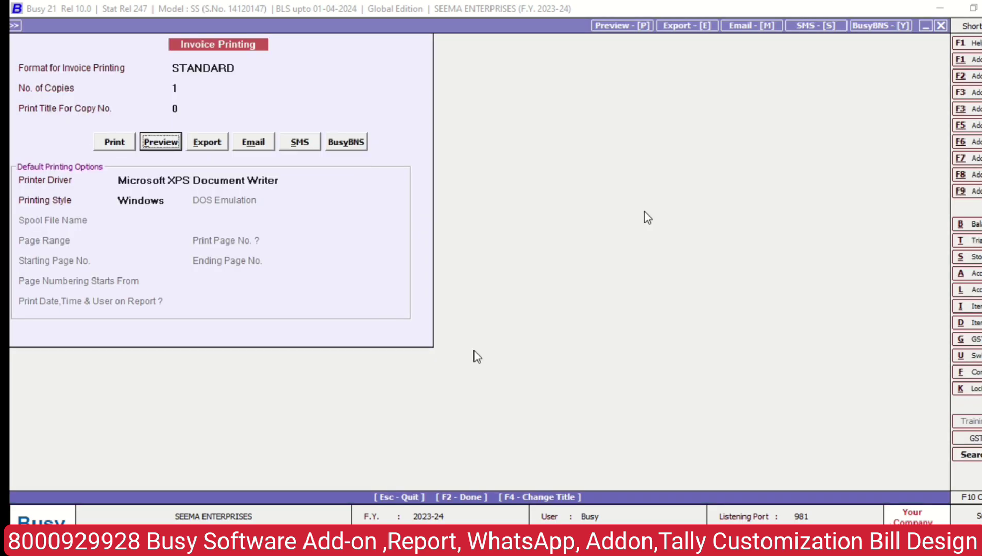
key("Return")
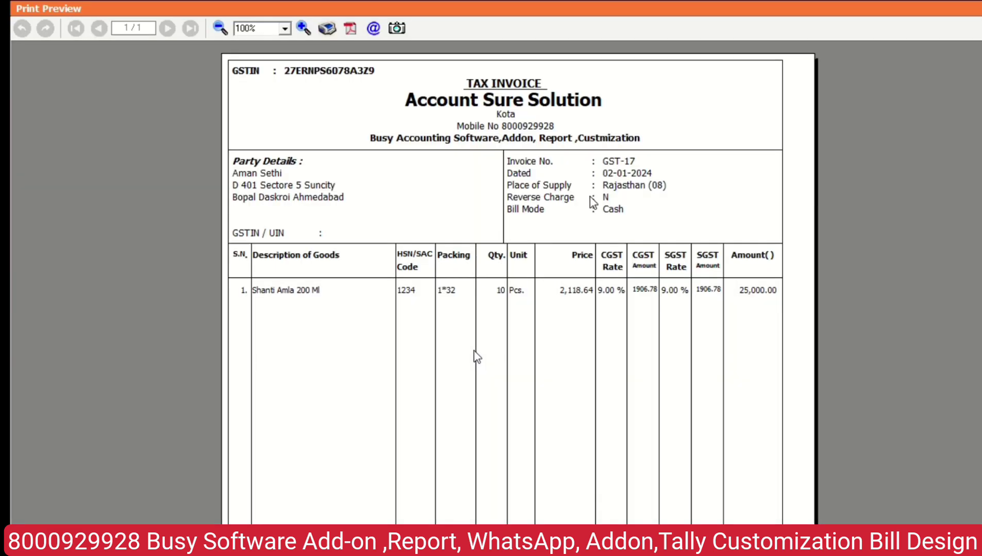